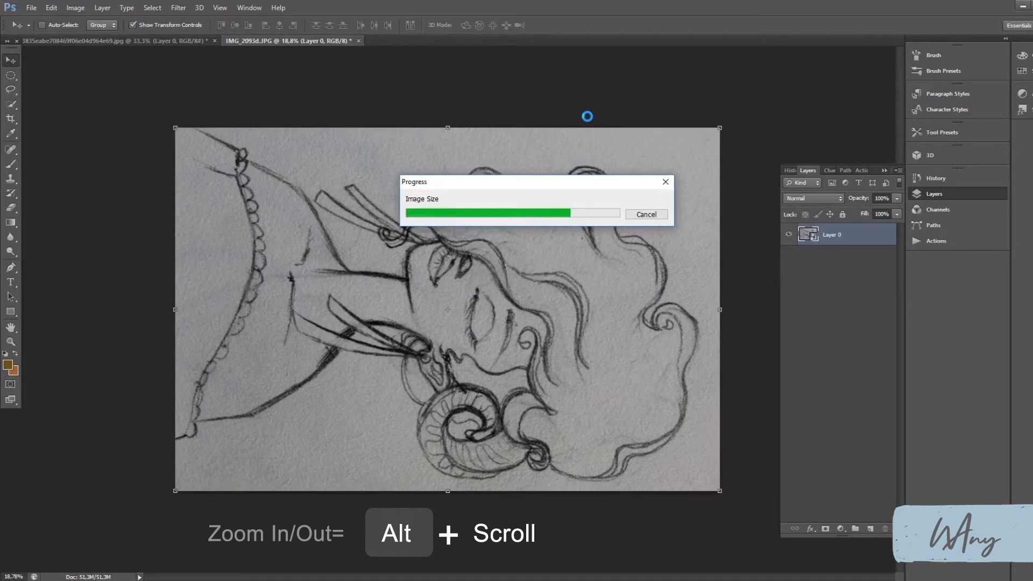
Rotate the sketch canvas 90° counter-clockwise so the portrait stands upright
scroll(456, 249, "down", 5)
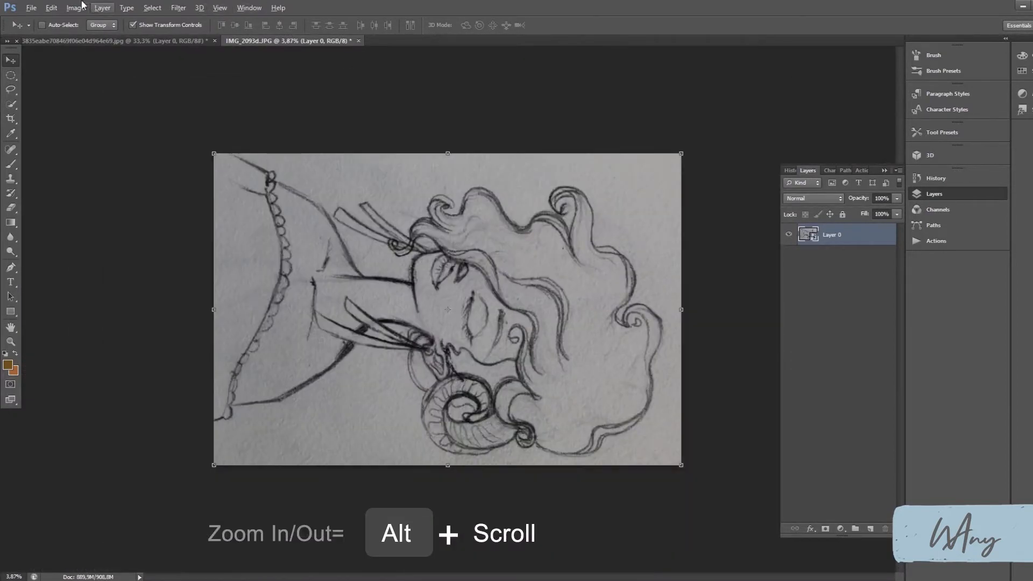
left_click(69, 12)
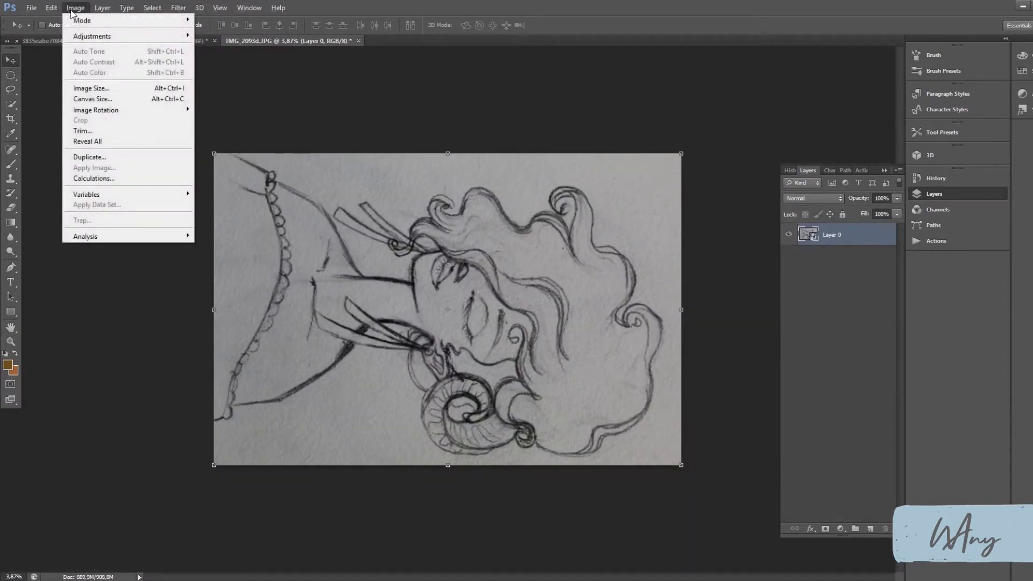
mouse_move(93, 41)
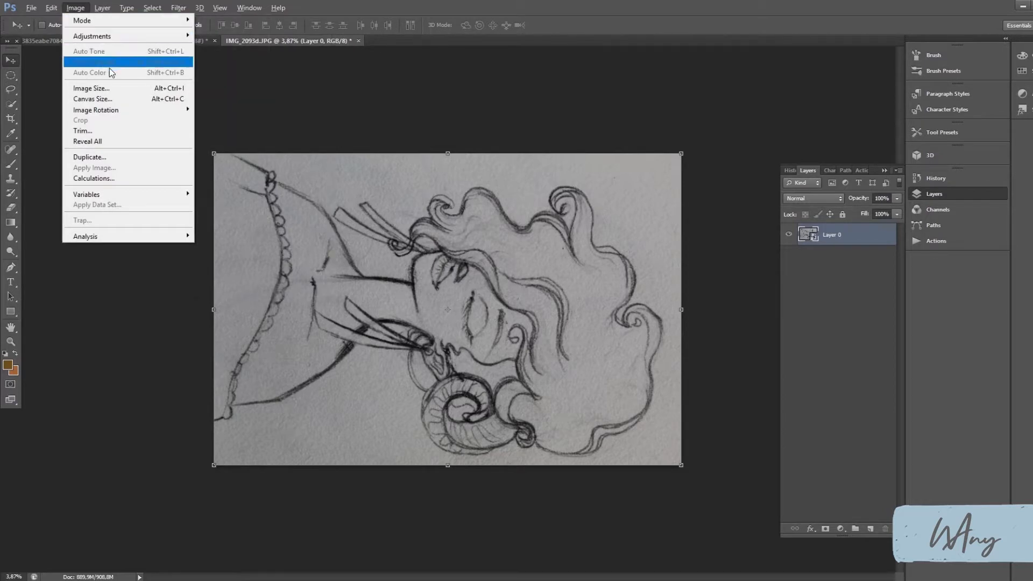
mouse_move(118, 110)
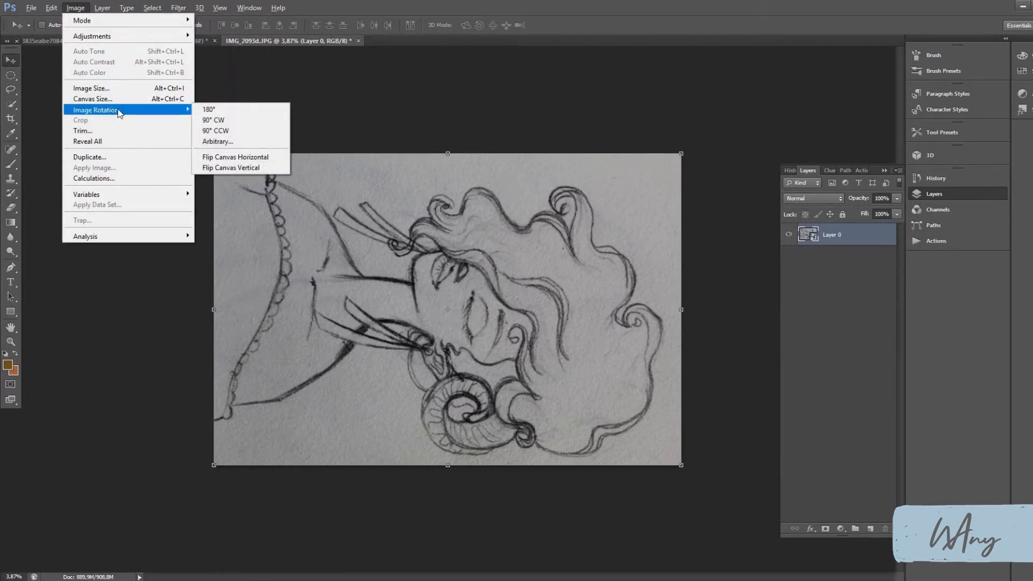
left_click(233, 142)
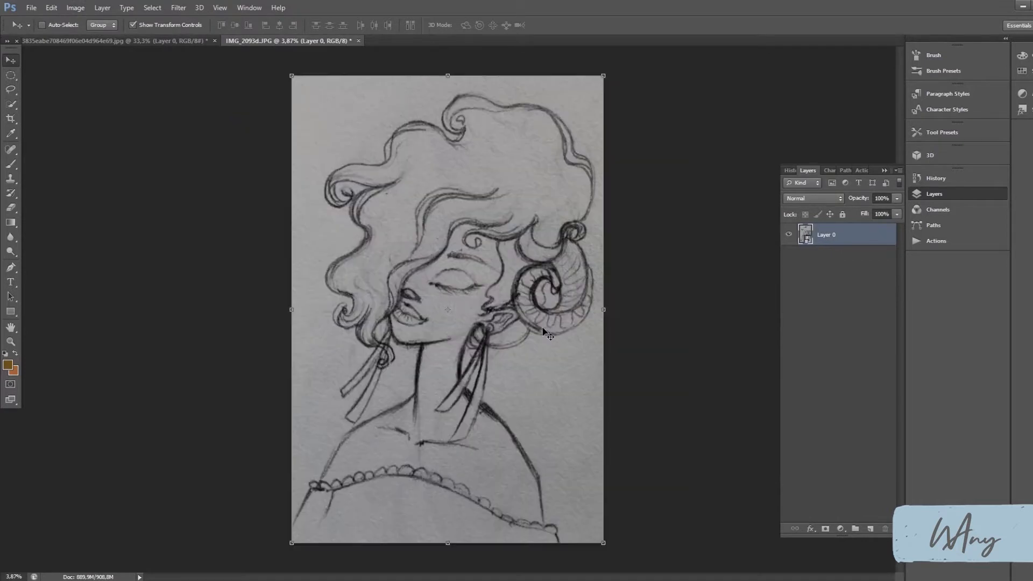
Duplicate Layer 0 within the same document as Layer 0 copy
right_click(845, 241)
left_click(888, 173)
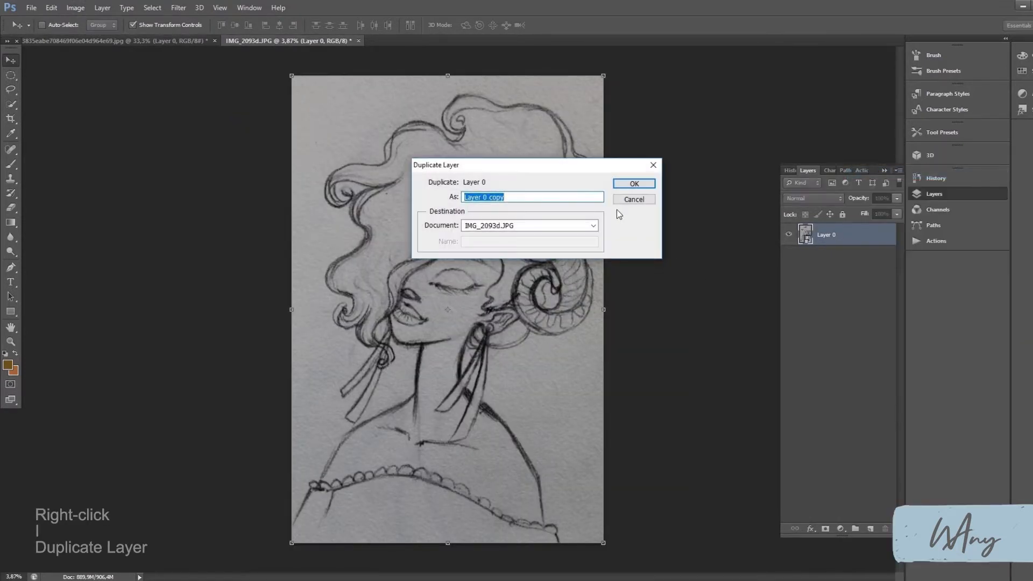
left_click(619, 179)
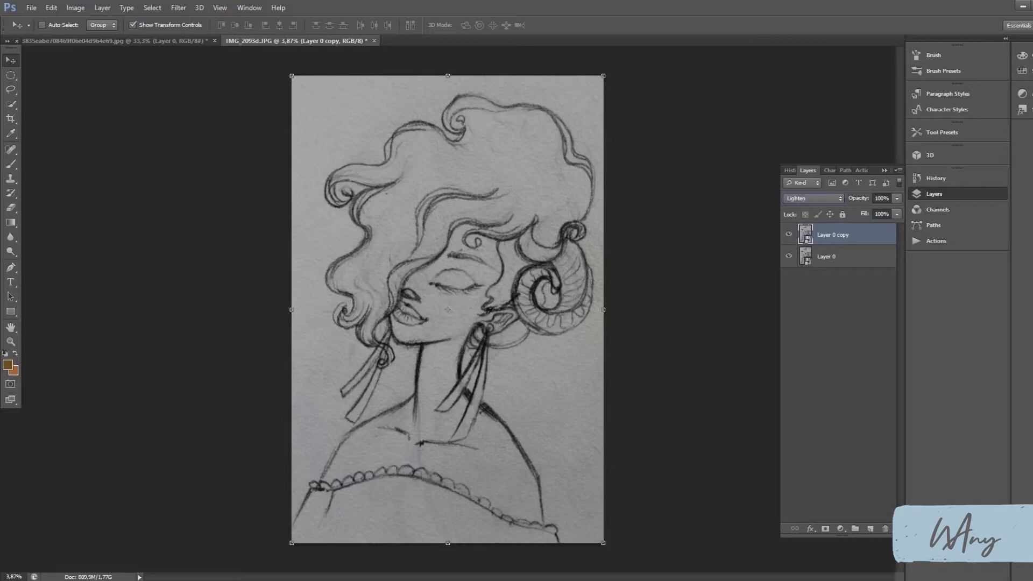
Undo the last blend mode change and set the layer copy's blend mode to Color Dodge
key("ctrl+z")
left_click(799, 202)
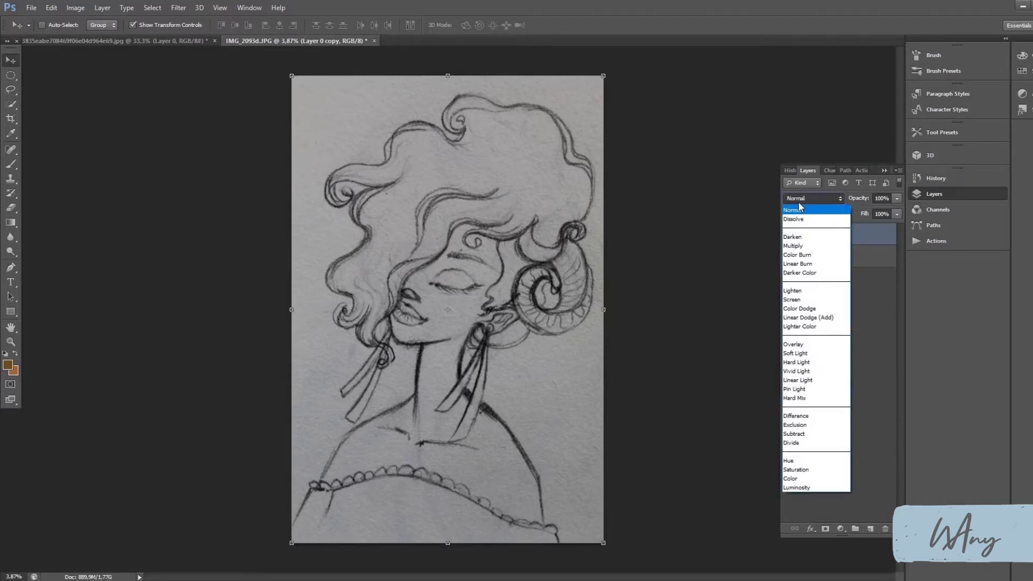
left_click(804, 309)
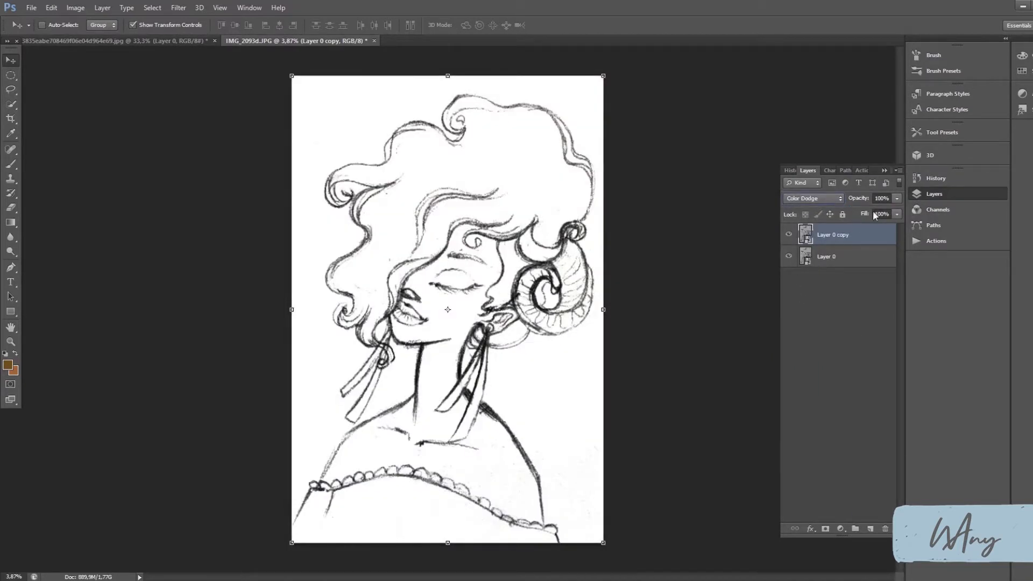
Compare the blend modes from Dissolve to Pin Light on the layer copy and go back to Color Dodge
left_click(896, 212)
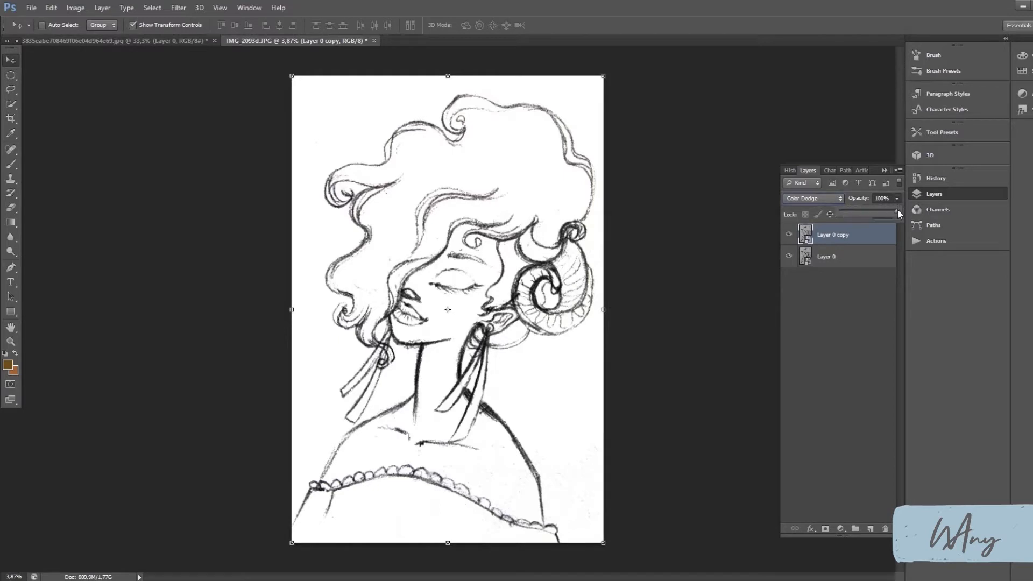
left_click(820, 199)
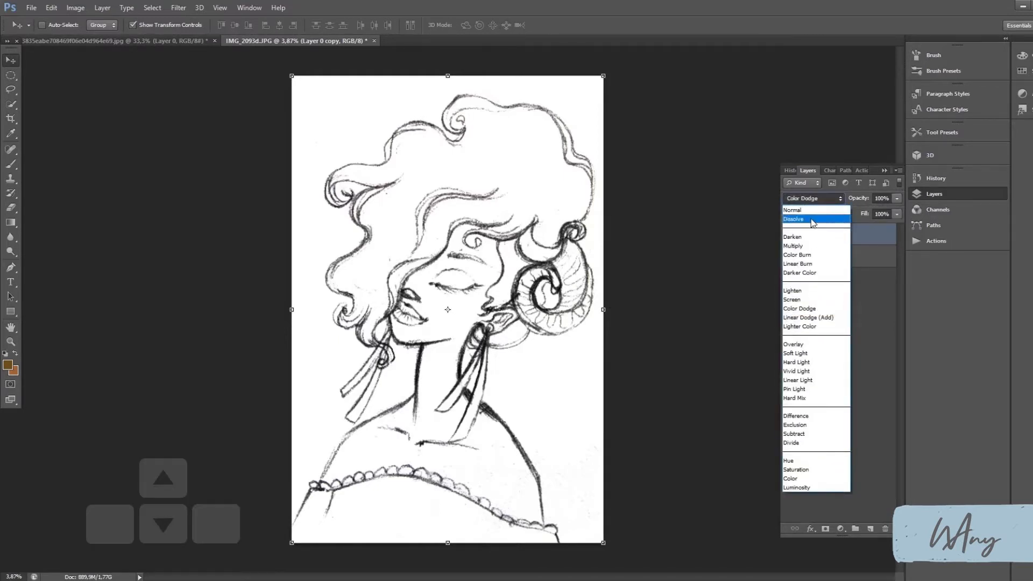
left_click(812, 220)
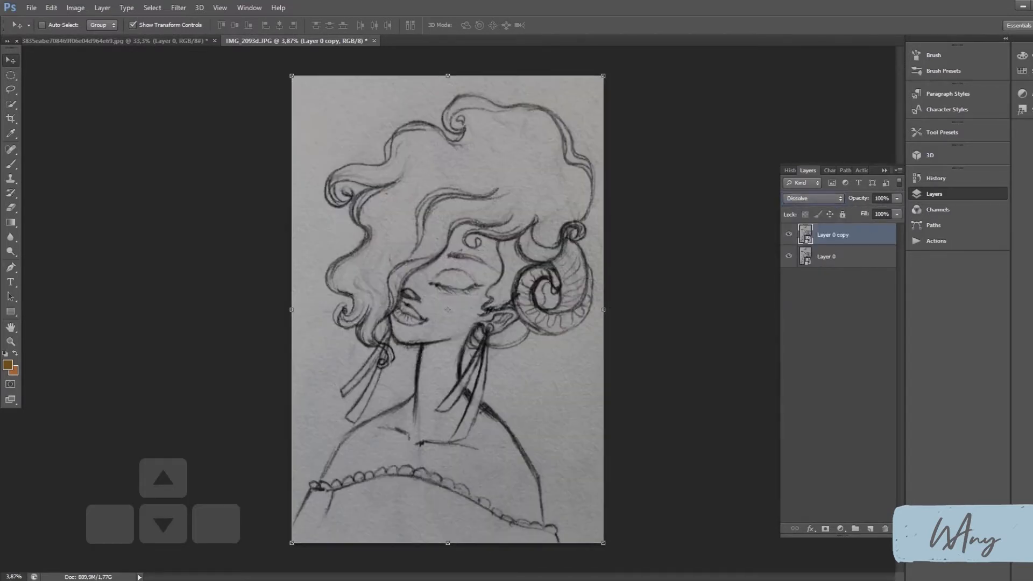
key("Down")
key("Down")
key("Down")
key("Down")
key("Down")
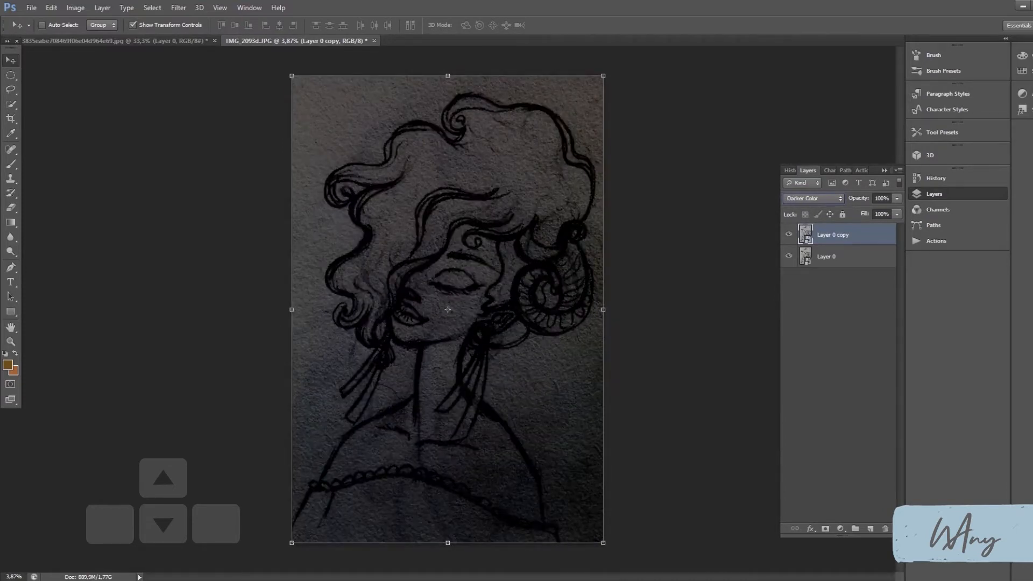
key("Down")
key("Down")
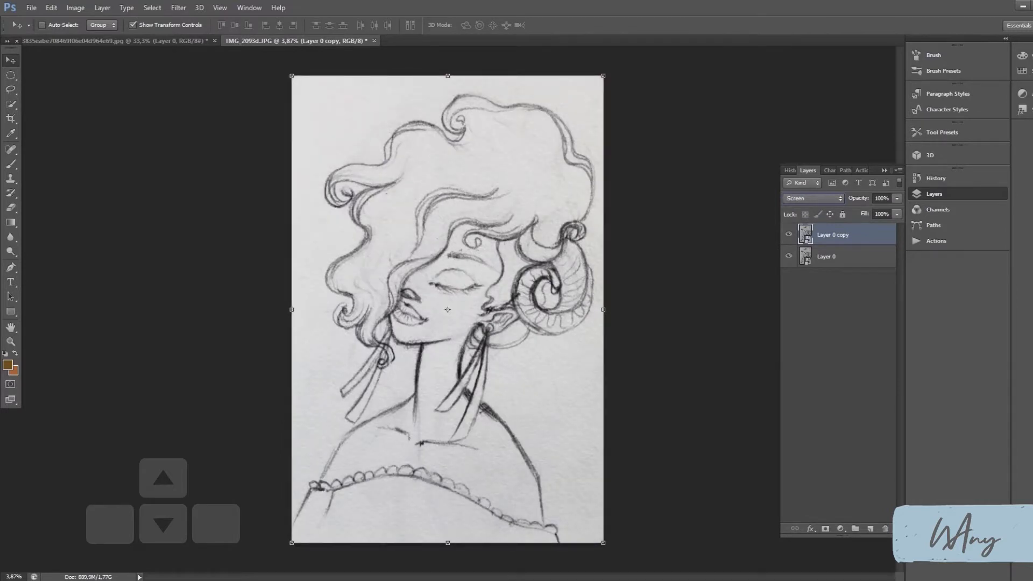
key("Down")
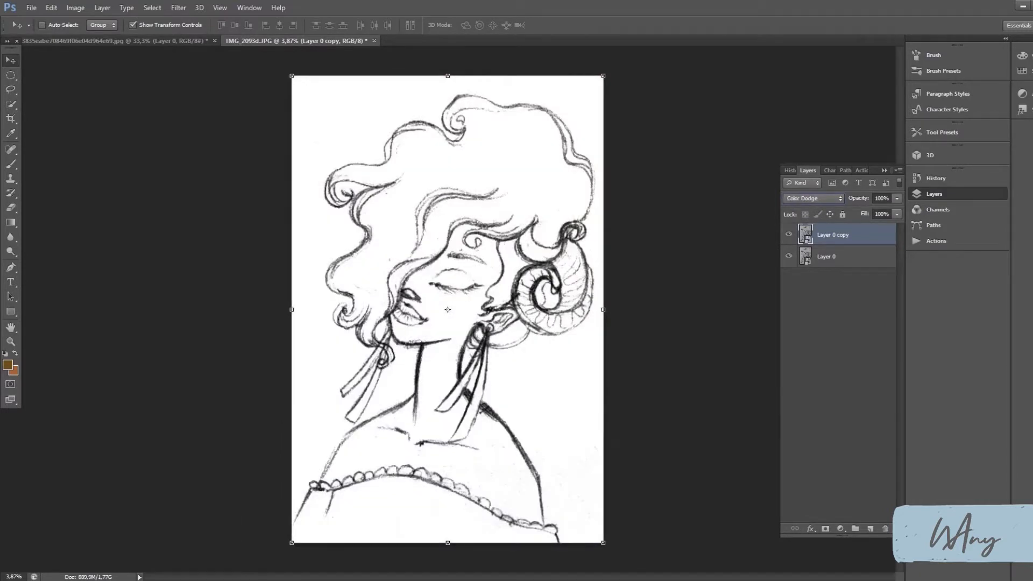
key("Down")
key("Down")
key("Down")
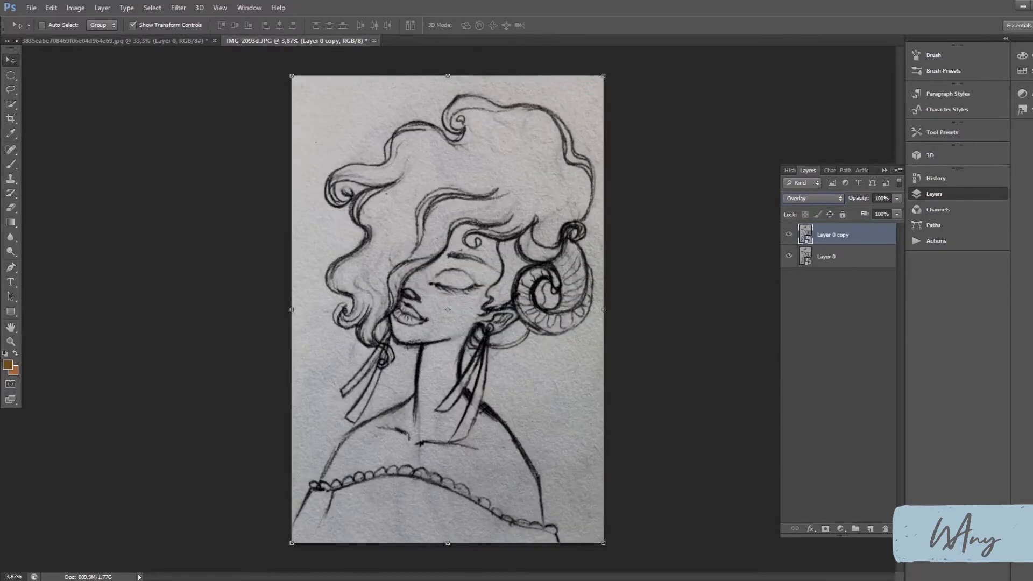
key("Down")
key("Down")
key("Down")
key("Down")
key("Down")
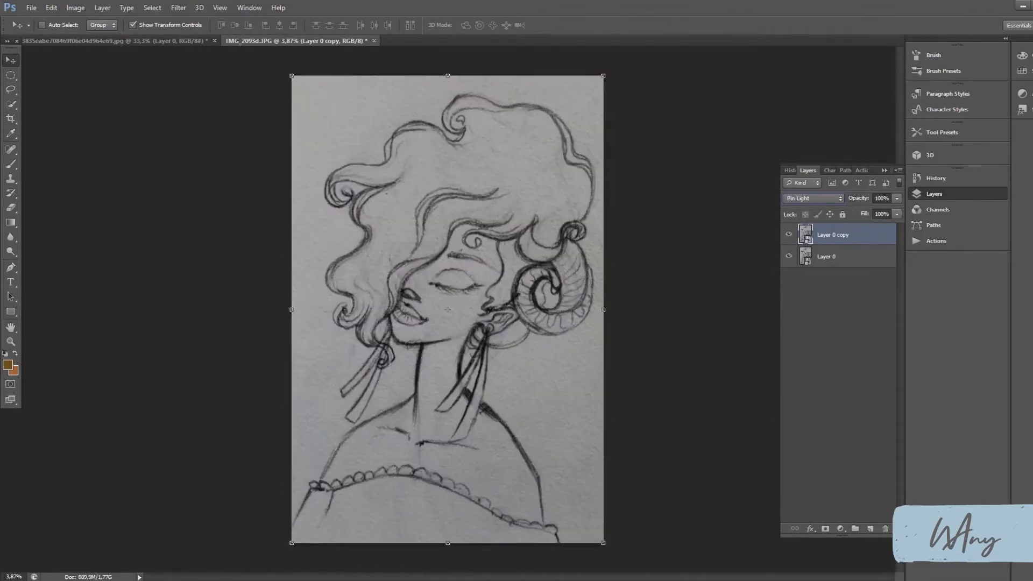
key("Up")
key("Up")
key("Up")
key("Up")
key("Up")
key("Up")
key("Up")
key("Up")
key("Up")
key("Down")
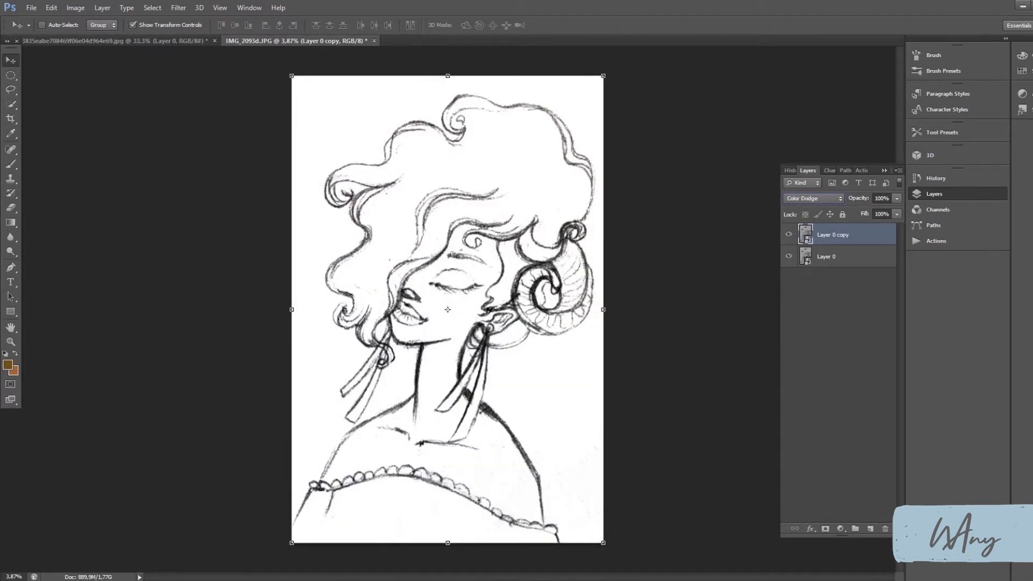
Try a fill of 61% on the layer copy and restore it to 100%
left_click(897, 215)
left_click_drag(885, 225, 876, 224)
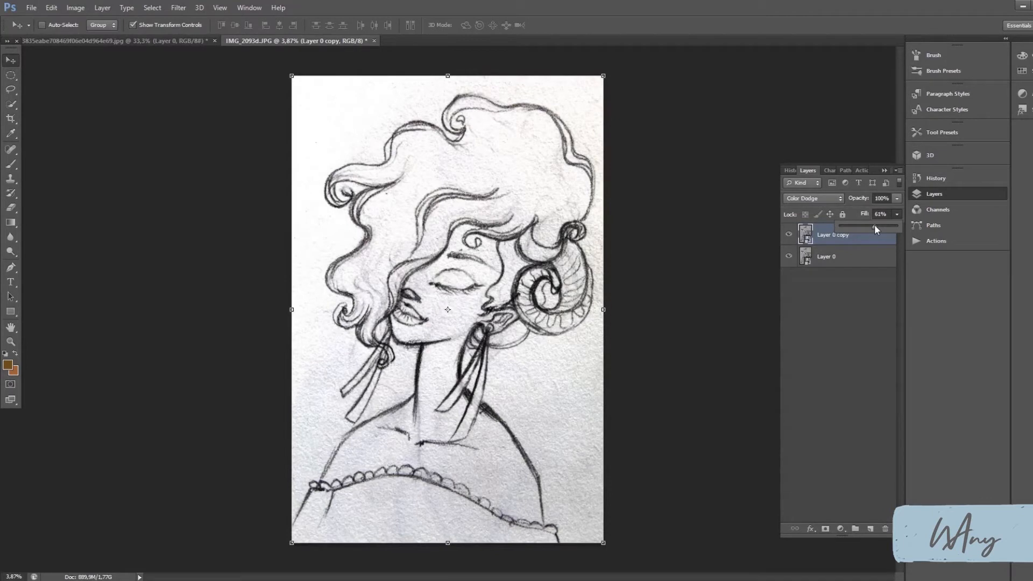
left_click_drag(896, 227, 899, 226)
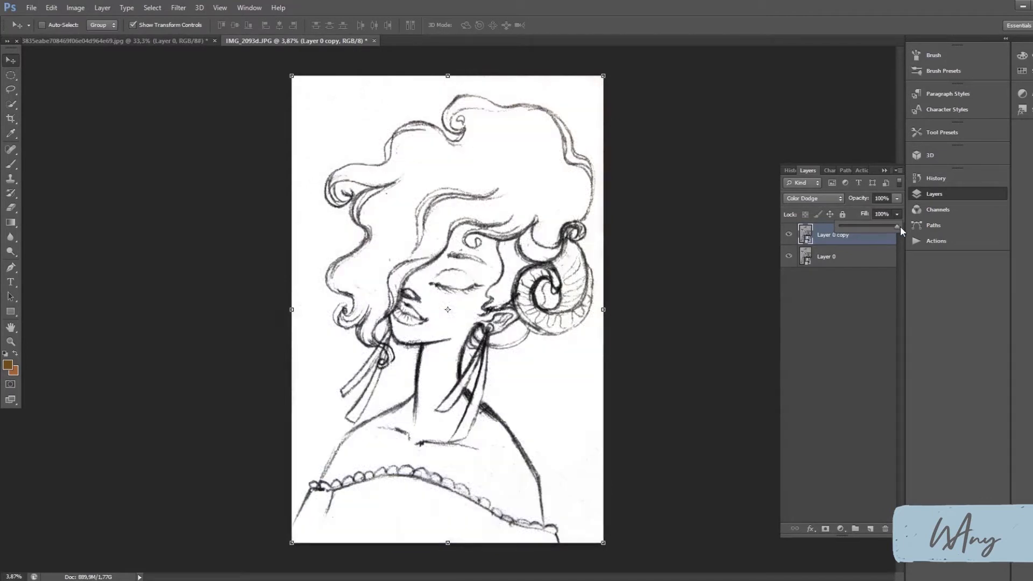
Lower the layer copy's opacity to 75%
left_click(896, 199)
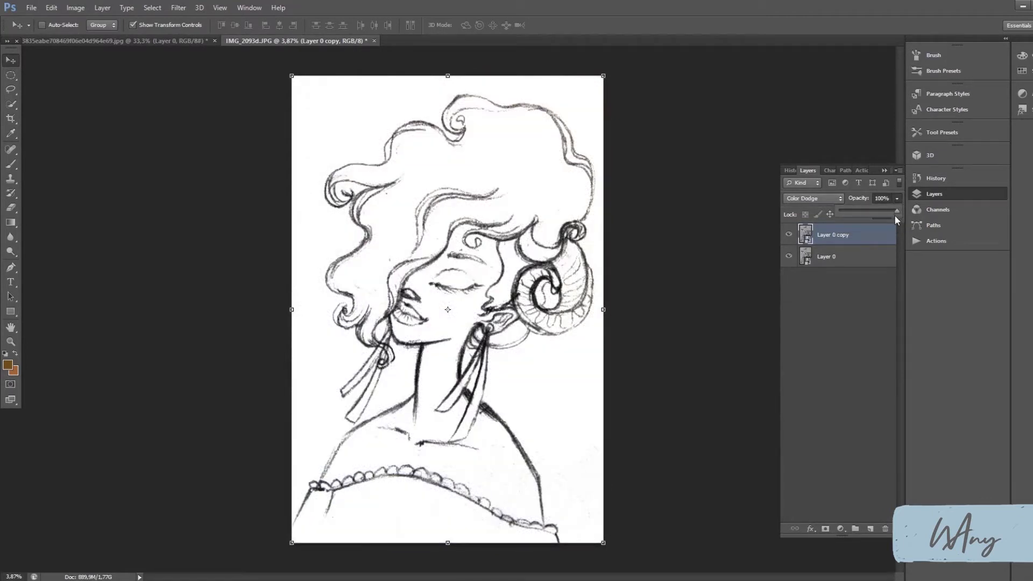
left_click_drag(888, 211, 888, 211)
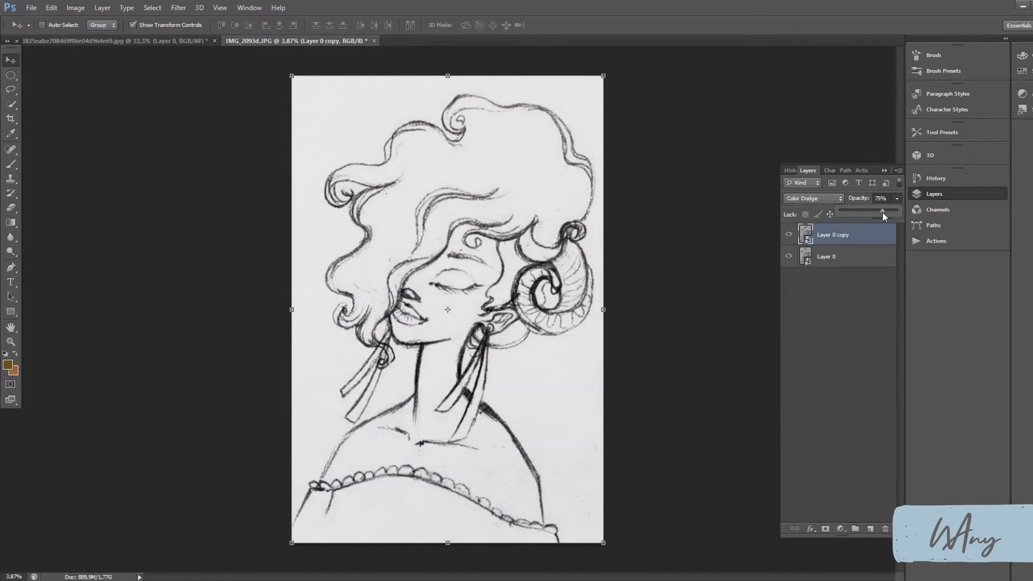
Try to select the paper background on Layer 0 with the Magic Wand, and clear the selection
left_click(849, 260)
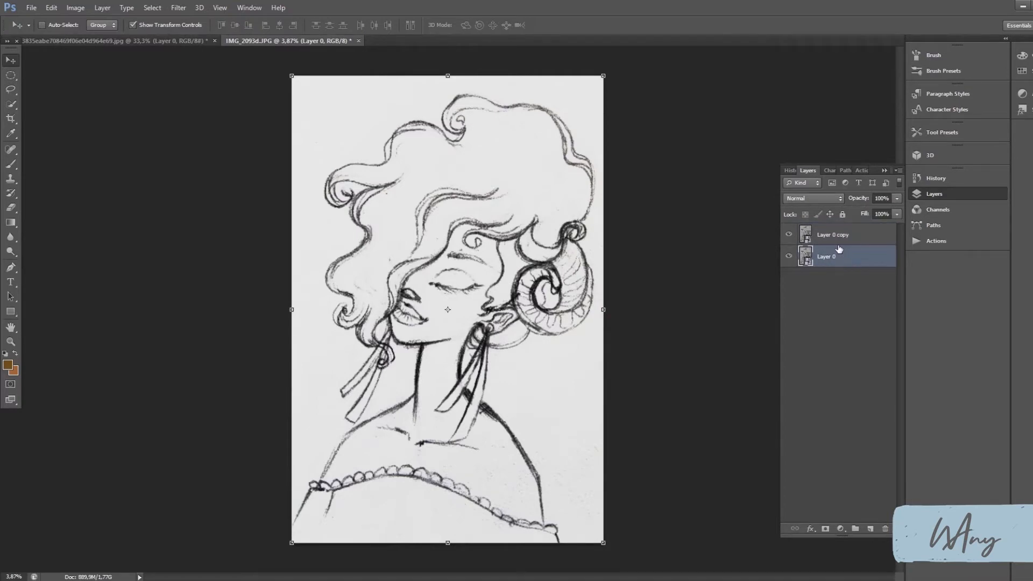
scroll(24, 102, "up", 1)
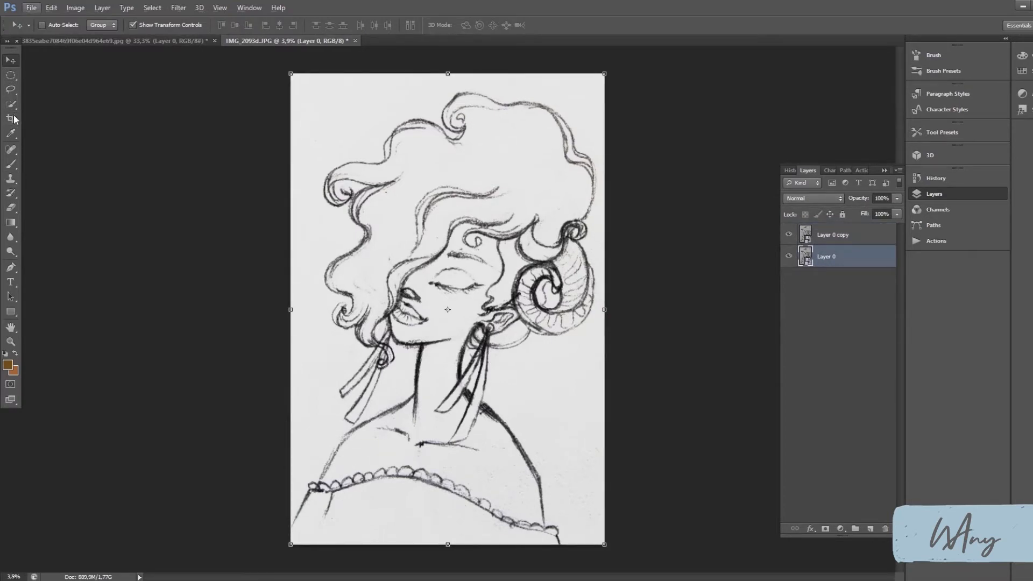
left_click(14, 104)
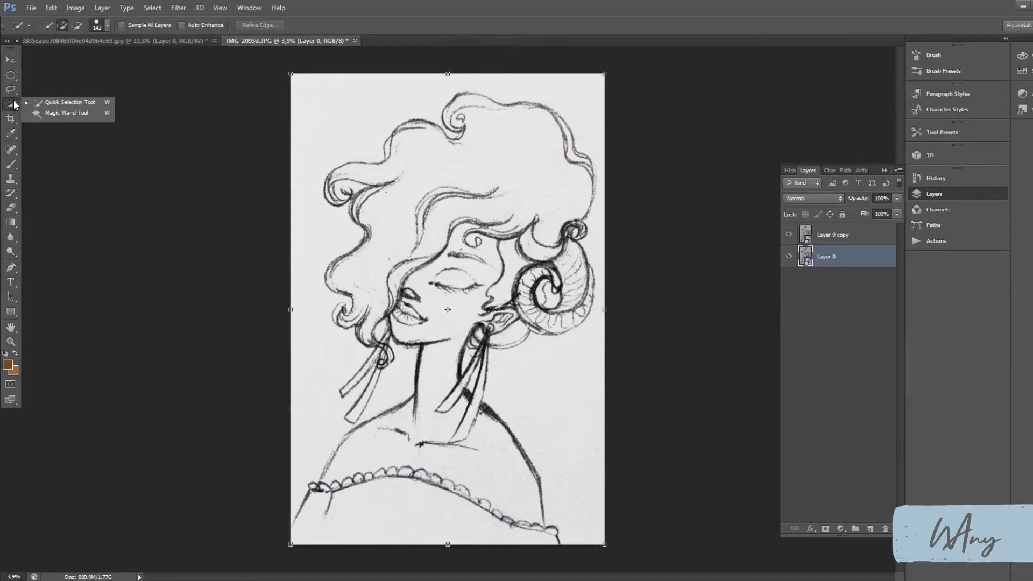
left_click(67, 114)
left_click(579, 422)
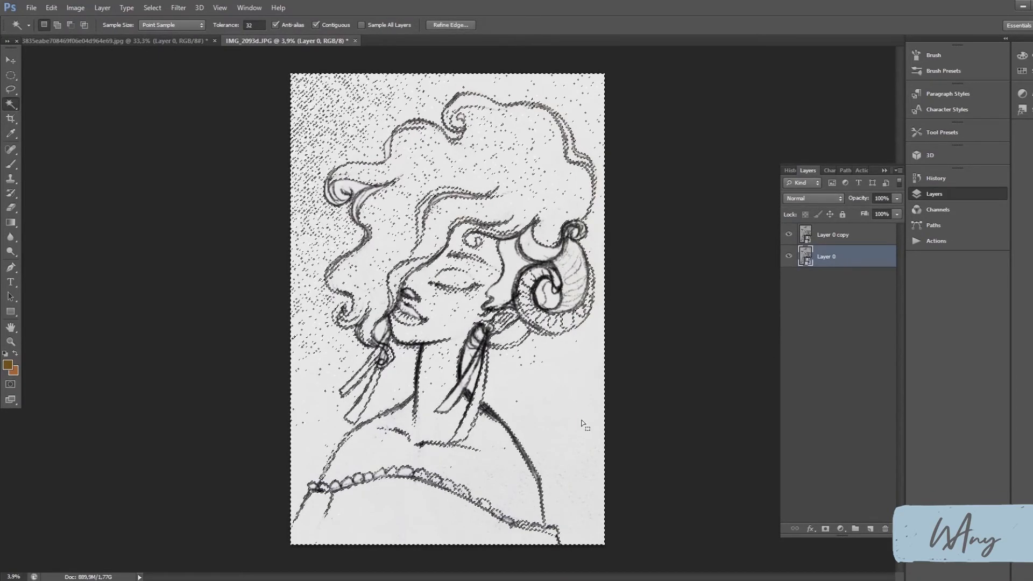
left_click(11, 59)
left_click(10, 75)
left_click(83, 95)
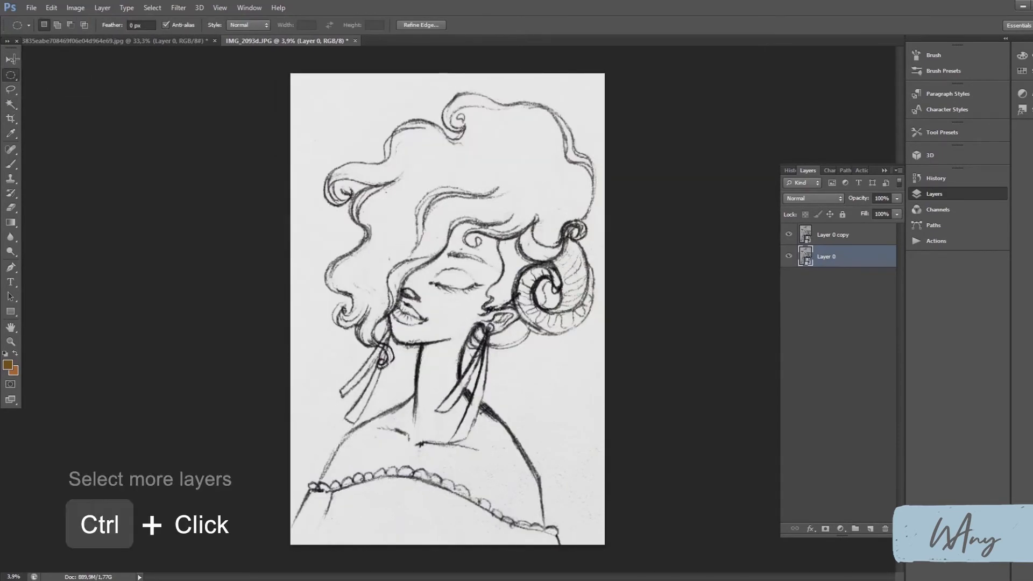
left_click(12, 60)
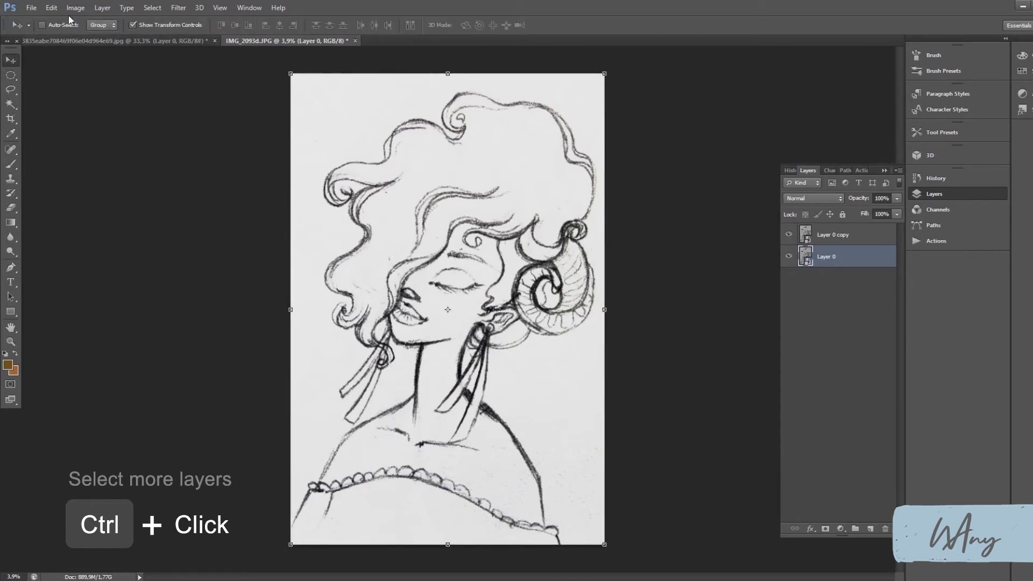
Select both Layer 0 copy and Layer 0 and merge them into one layer
left_click(865, 237)
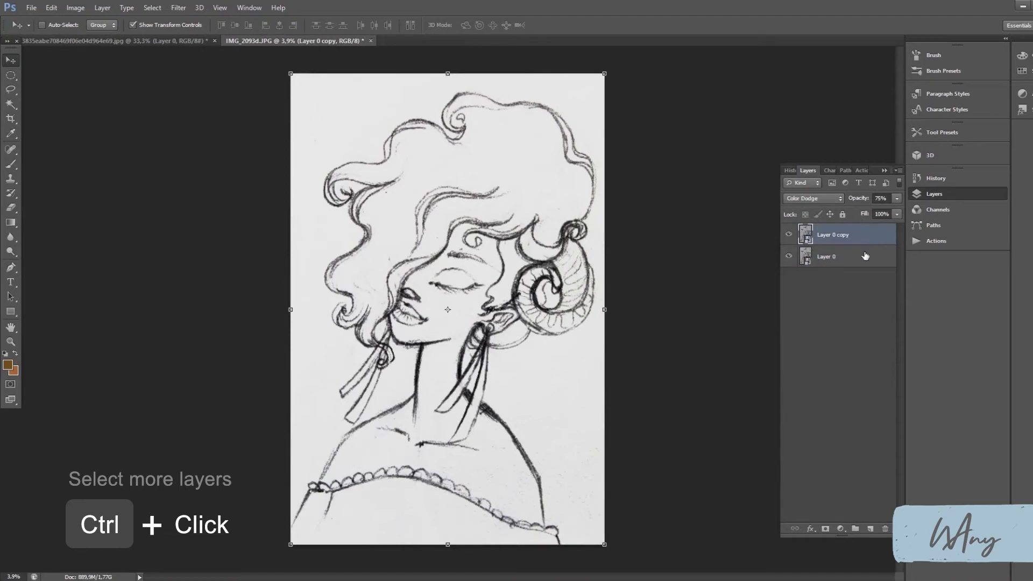
left_click(867, 257, "ctrl")
right_click(866, 257)
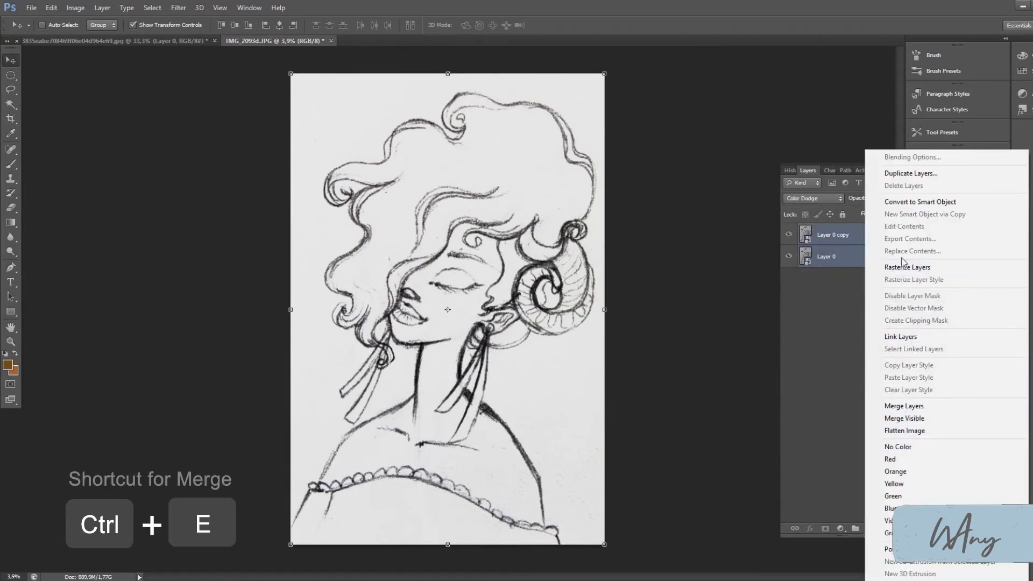
left_click(913, 404)
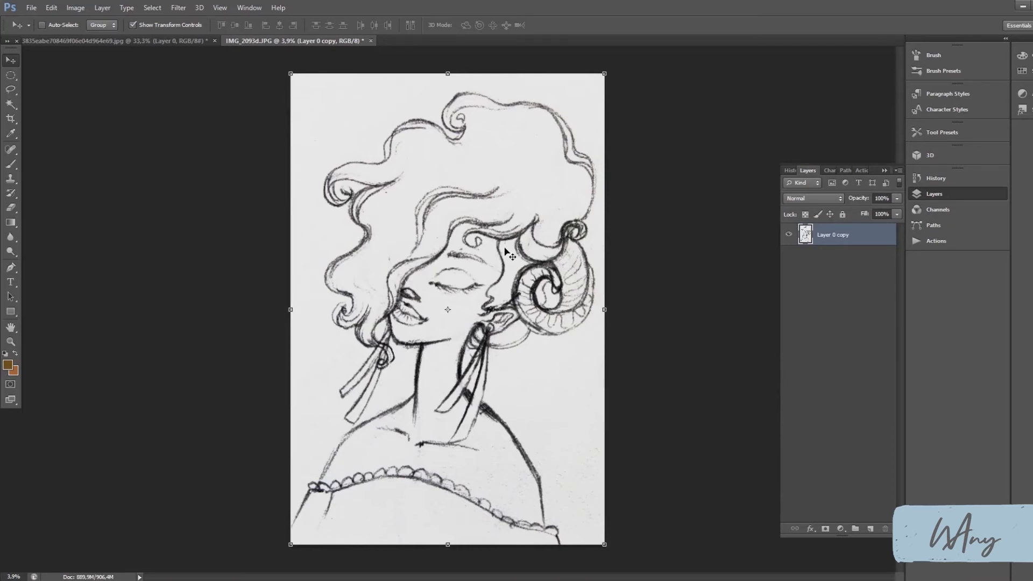
Select the paper background with Color Range, sampling the blank paper beside the neck and adding further paper tones toward the lower edge
left_click(153, 7)
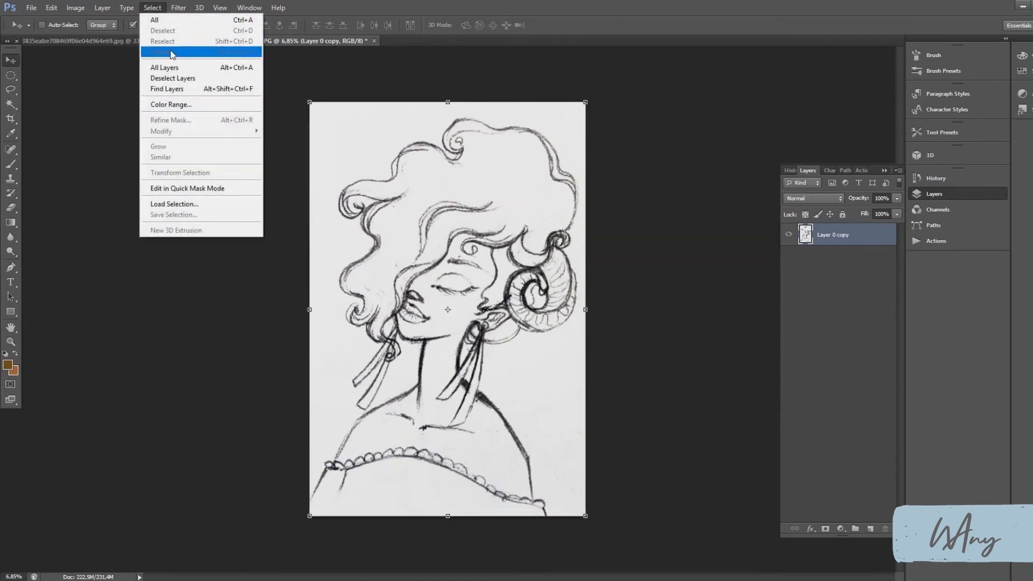
left_click(186, 105)
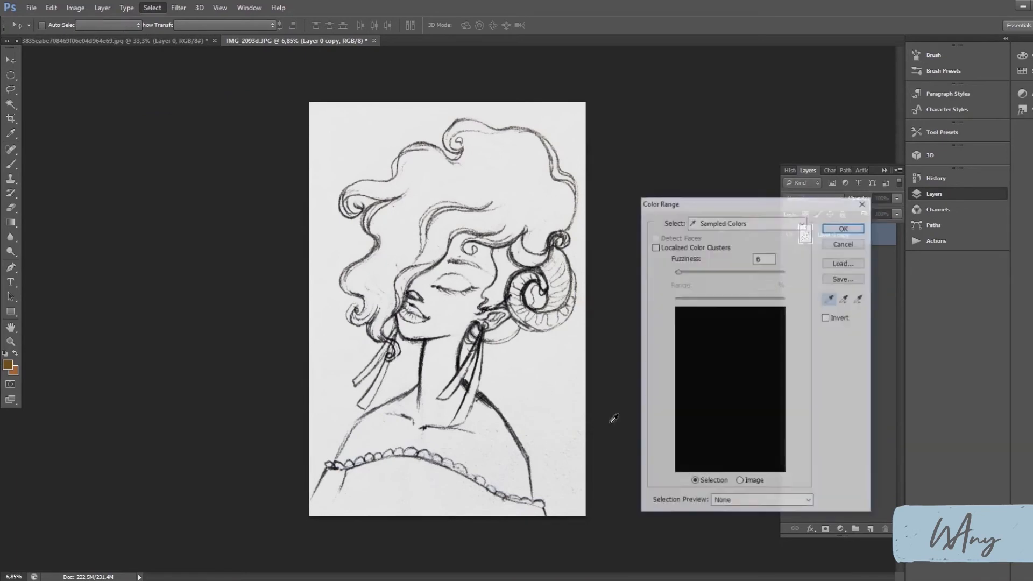
left_click(538, 363)
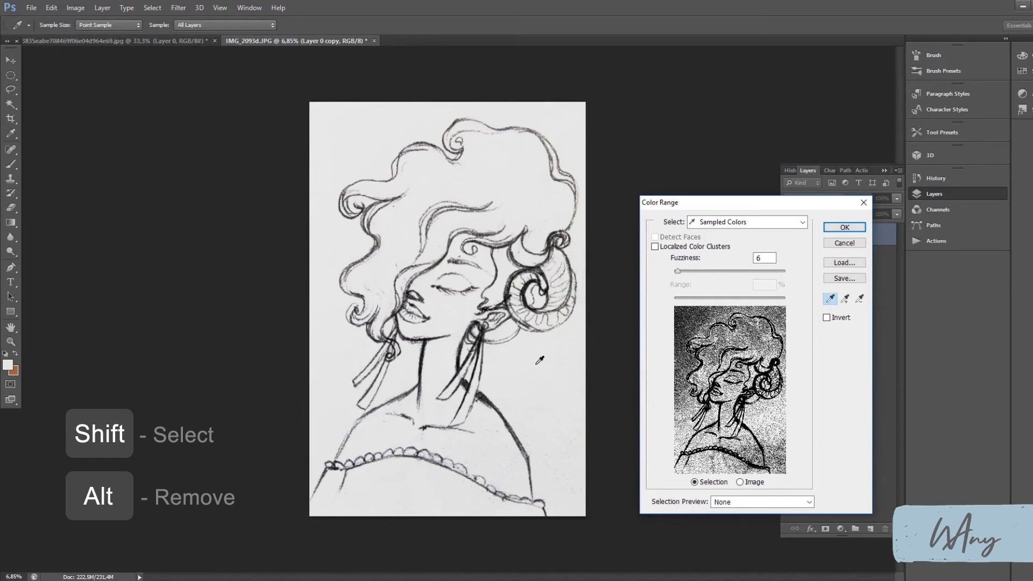
left_click(540, 376, "shift")
left_click_drag(543, 384, 573, 506)
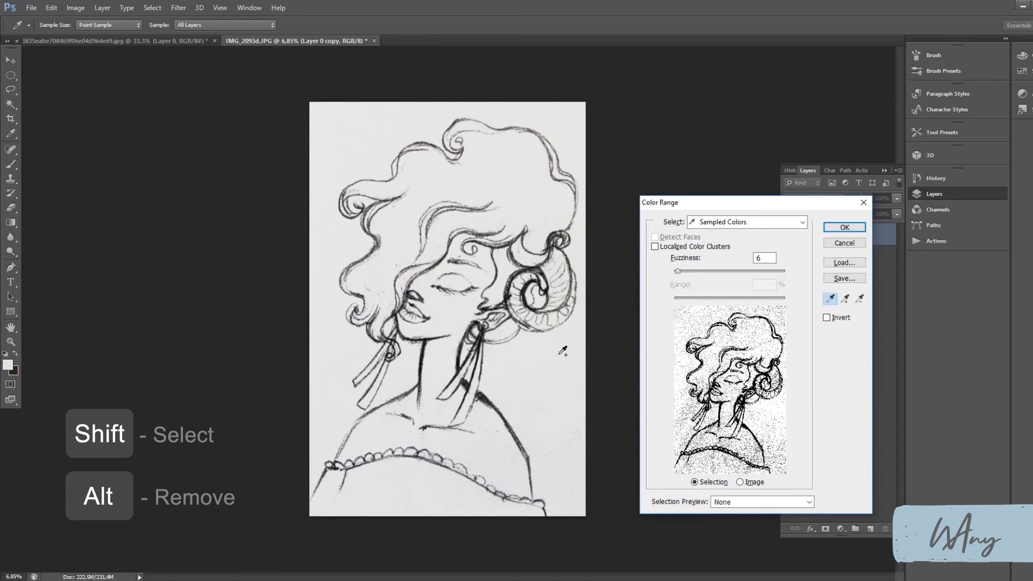
left_click(841, 226)
key("v")
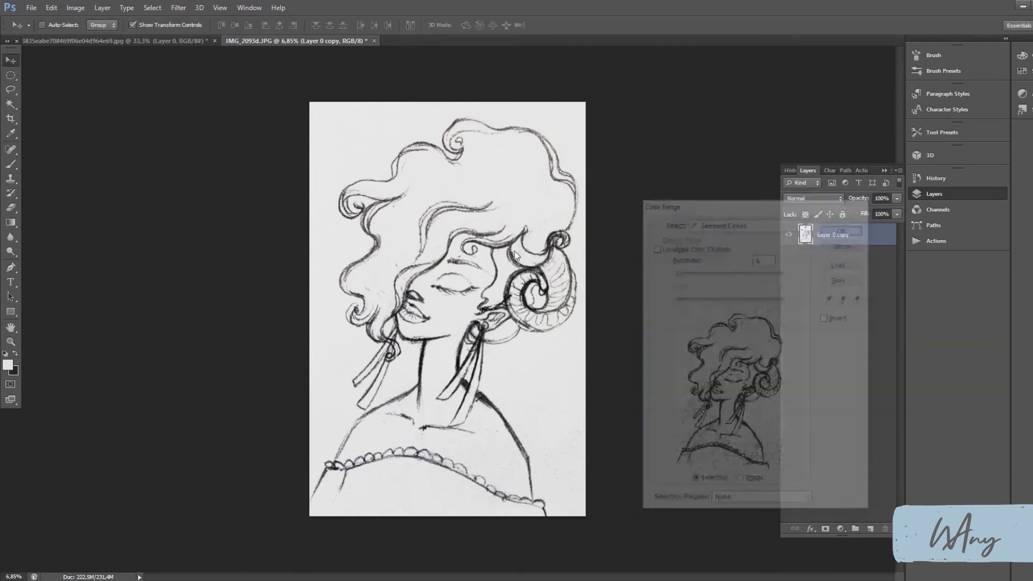
left_click(514, 247)
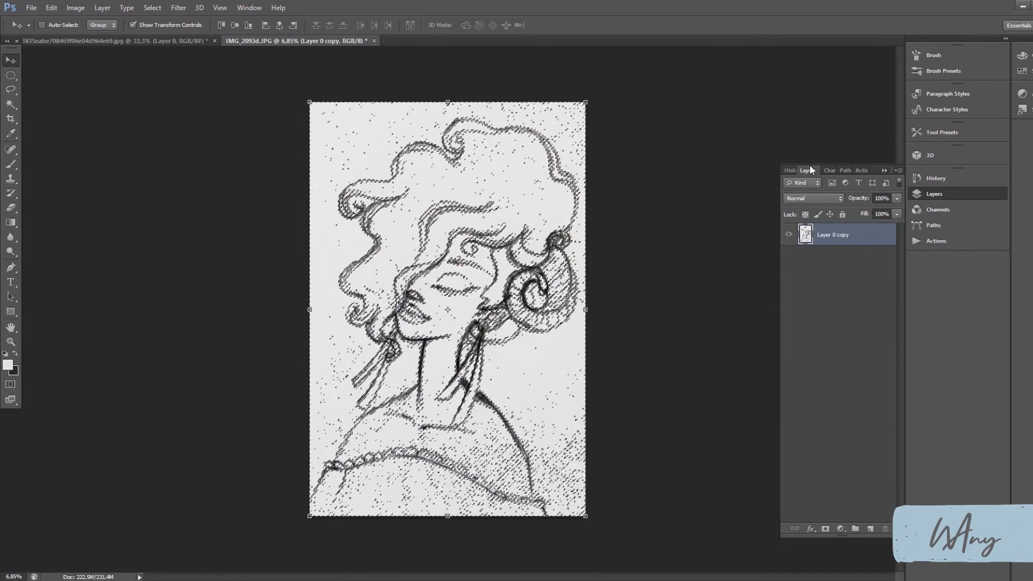
Add a Hue/Saturation adjustment to the selected paper with saturation -26 and lightness +52, and compare the image with and without it
left_click(840, 530)
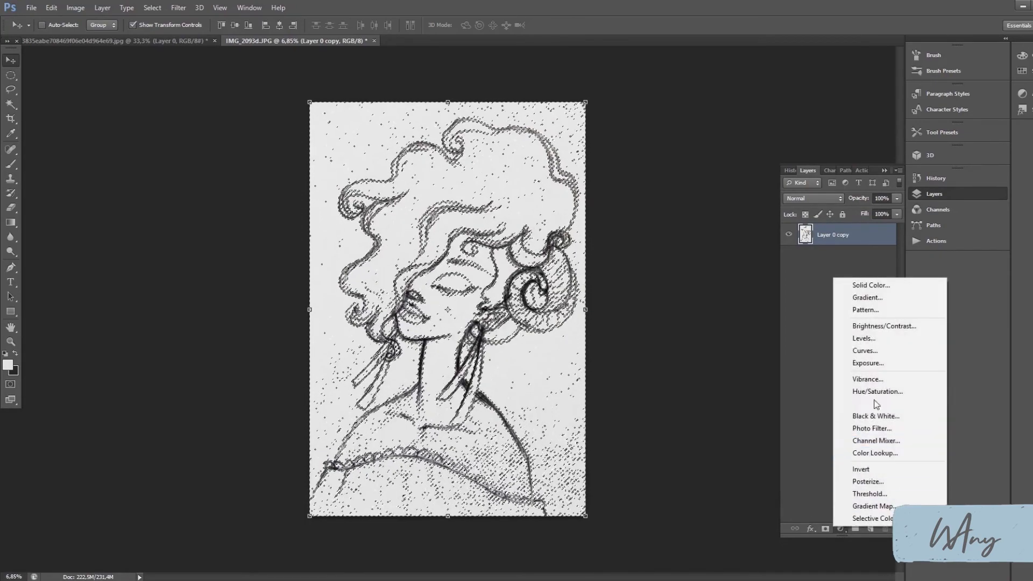
left_click(861, 394)
left_click_drag(733, 409, 768, 431)
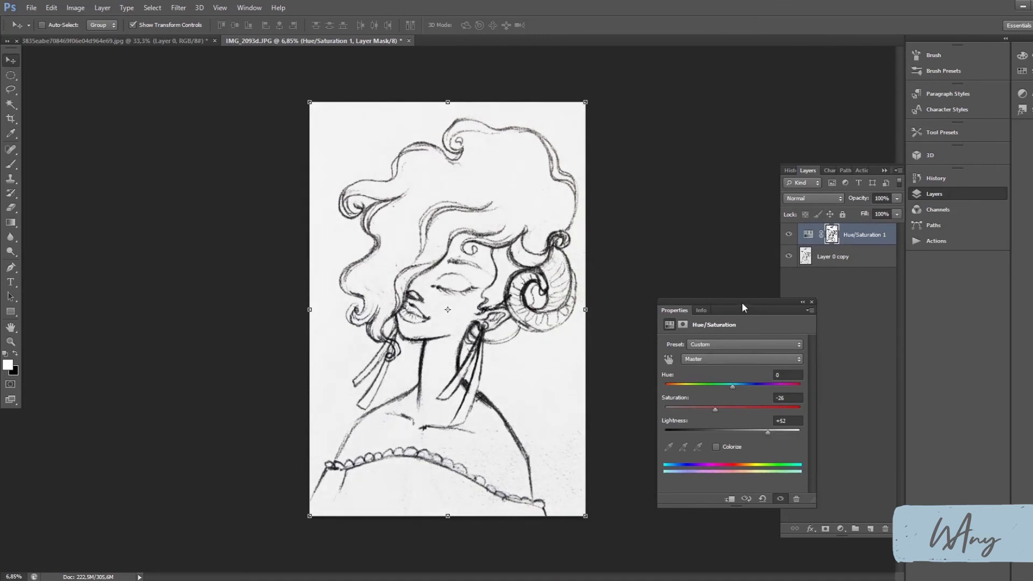
left_click(812, 302)
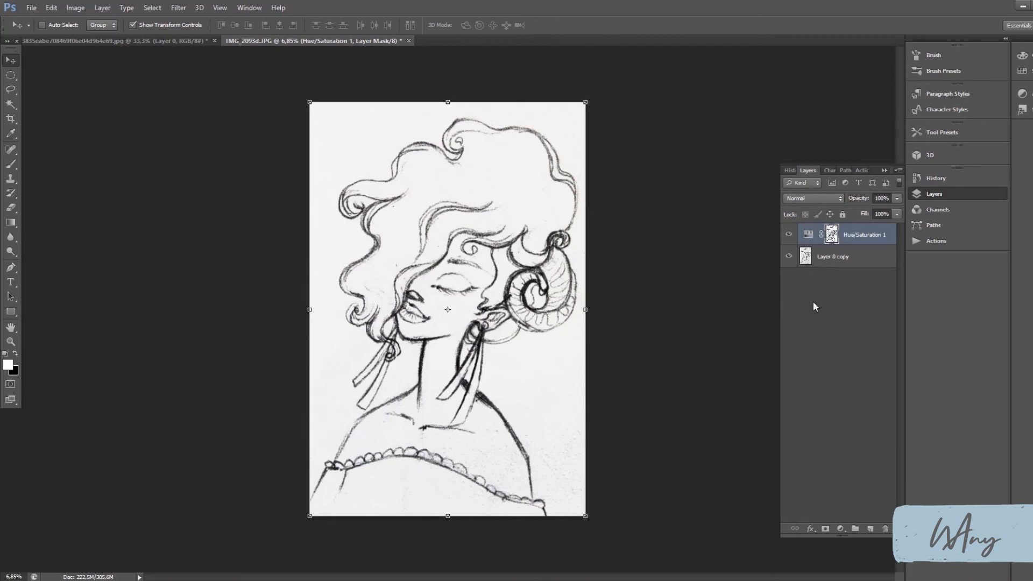
left_click(789, 235)
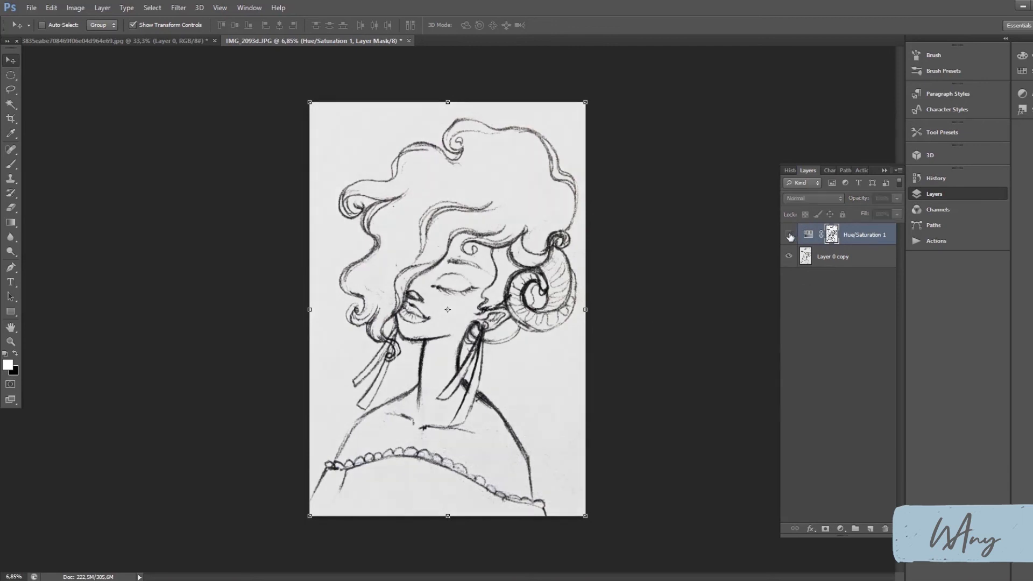
left_click(790, 235)
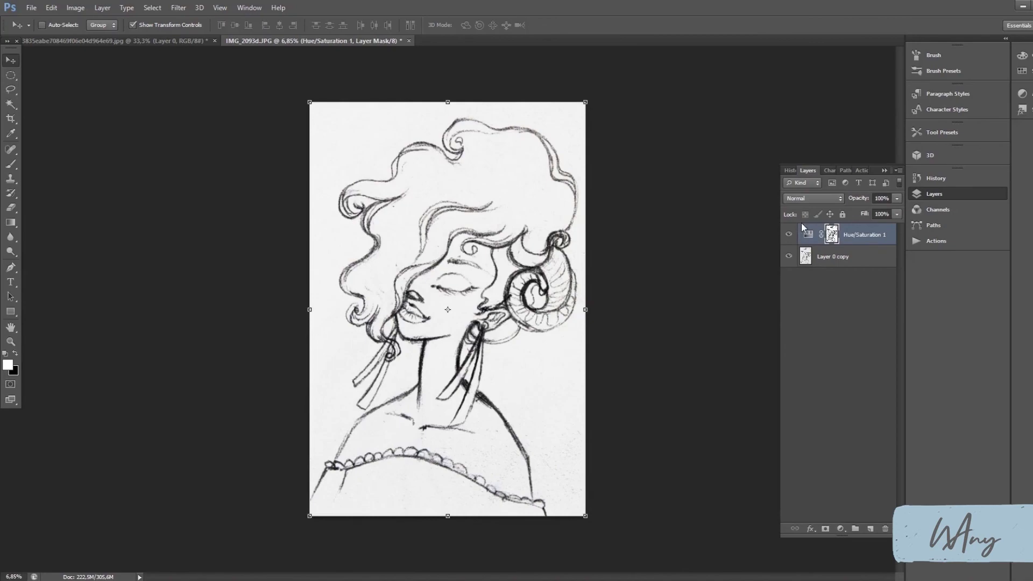